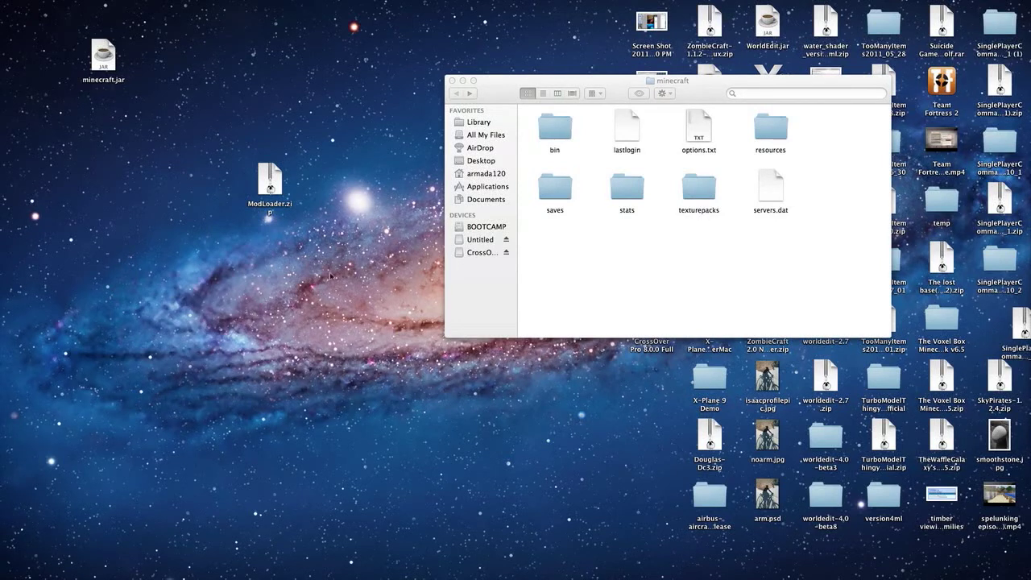
- Extract ModLoader.zip on the desktop with Archive Utility
{"action": "left_click_drag", "start_coordinate": [270, 179], "coordinate": [311, 195]}
{"action": "left_click_drag", "start_coordinate": [539, 89], "coordinate": [535, 88]}
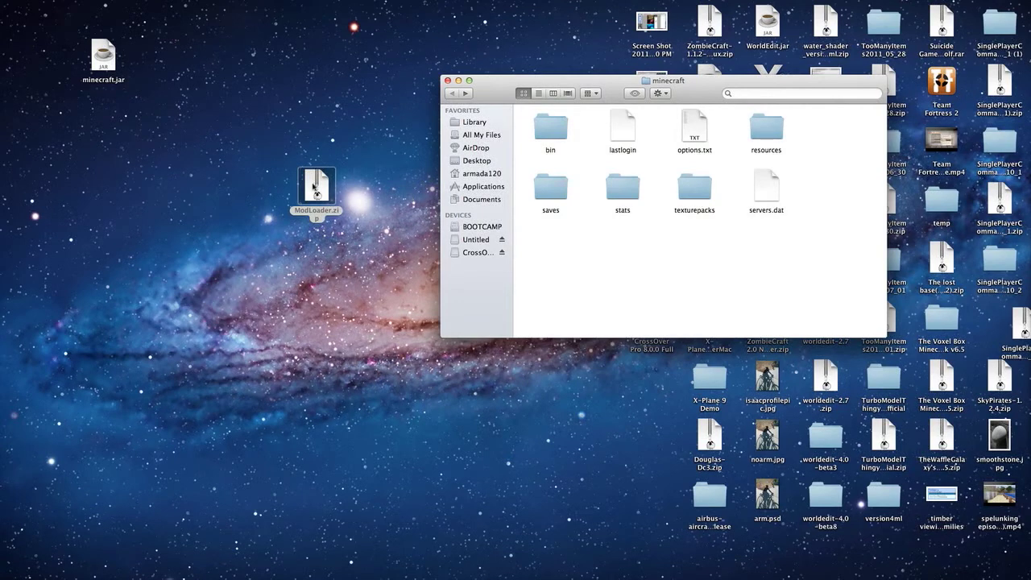
{"action": "left_click_drag", "start_coordinate": [316, 190], "coordinate": [242, 185]}
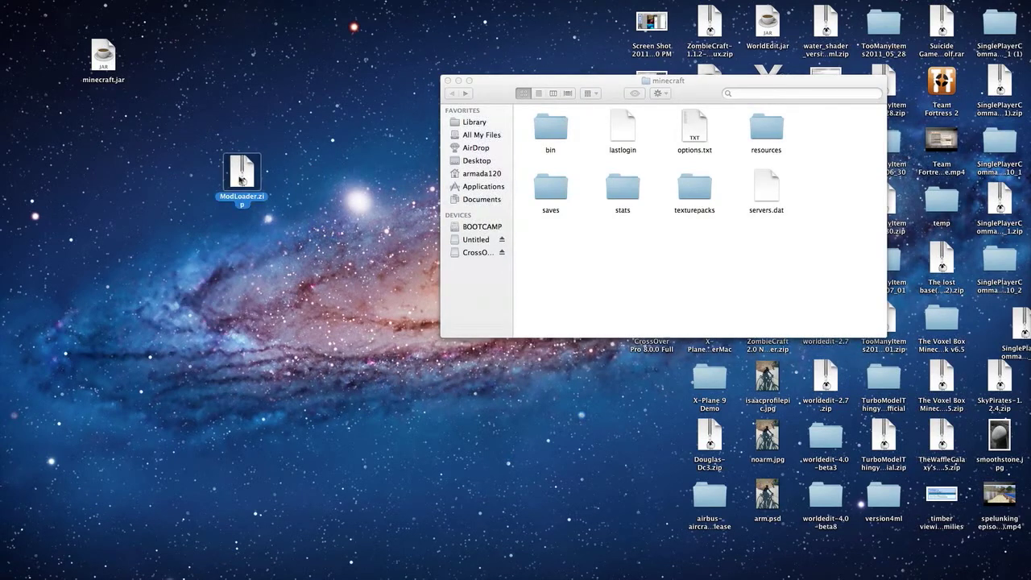
{"action": "right_click", "coordinate": [241, 185]}
{"action": "left_click", "coordinate": [307, 123]}
{"action": "right_click", "coordinate": [248, 171]}
{"action": "left_click", "coordinate": [283, 132]}
{"action": "right_click", "coordinate": [251, 177]}
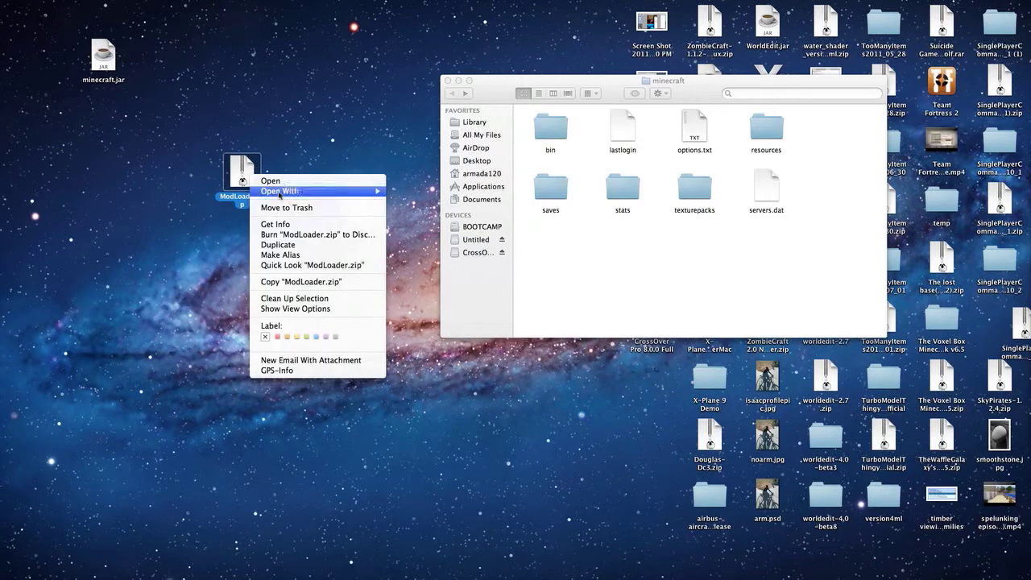
{"action": "mouse_move", "coordinate": [280, 191]}
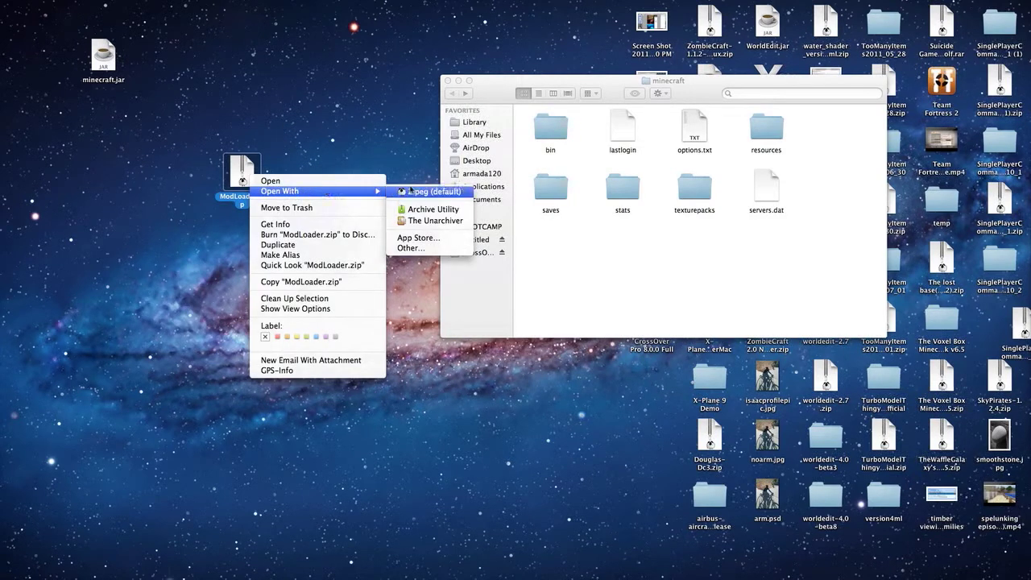
{"action": "left_click", "coordinate": [433, 209]}
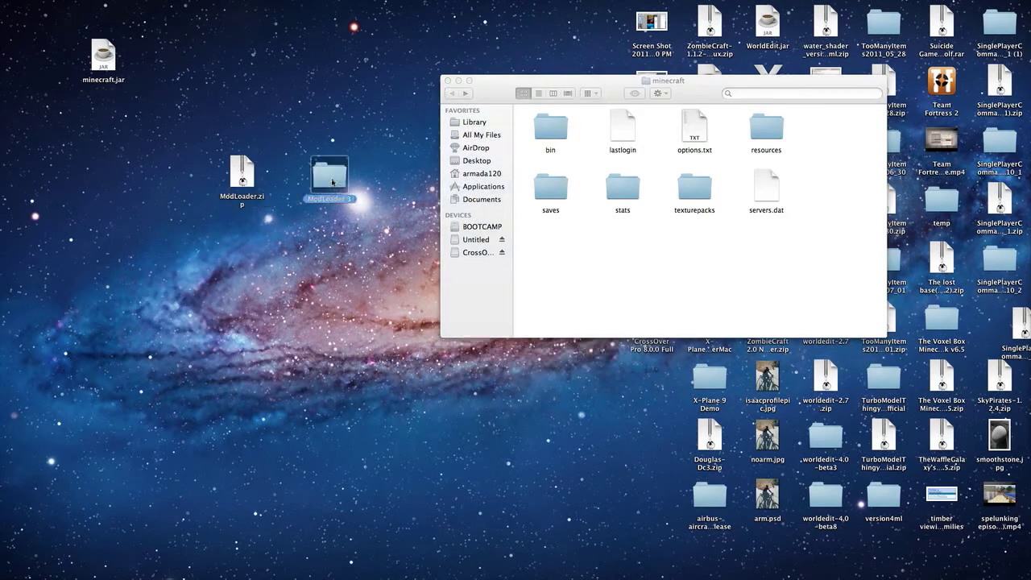
- Open the extracted ModLoader 3 folder and place its window clear of the minecraft folder window
{"action": "double_click", "coordinate": [328, 179]}
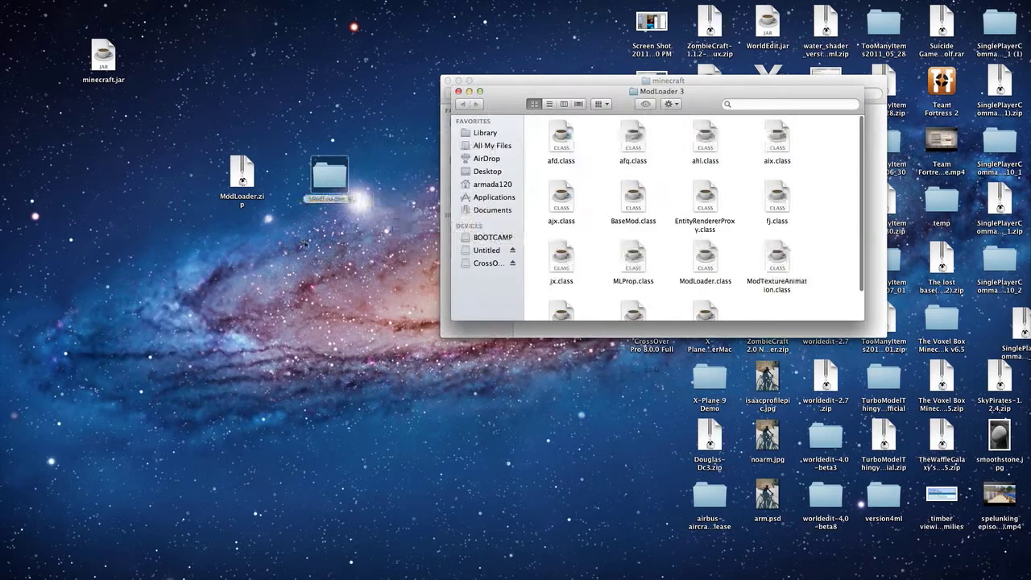
{"action": "left_click_drag", "start_coordinate": [681, 101], "coordinate": [268, 216]}
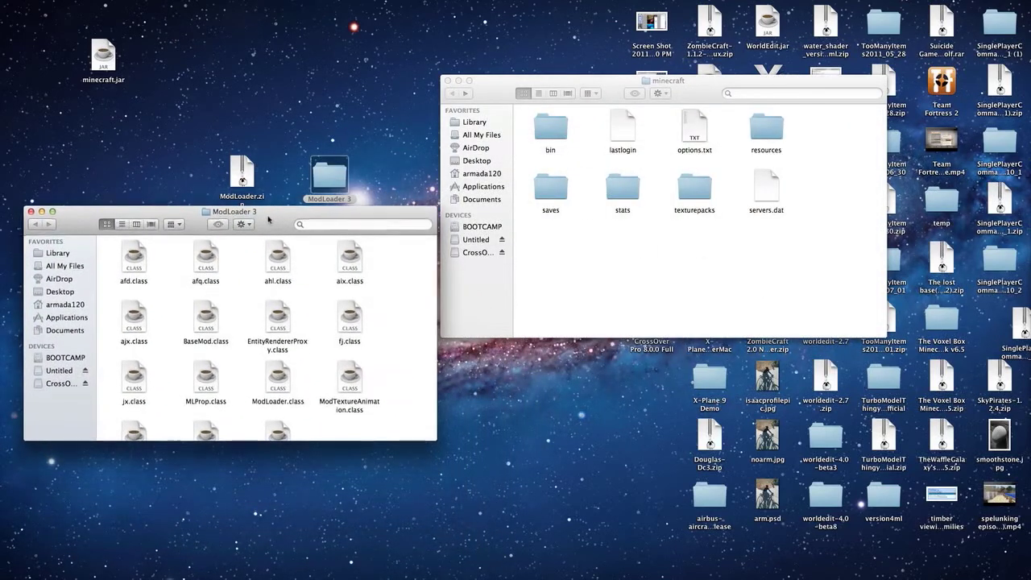
- Examine the class files in the ModLoader 3 folder
{"action": "scroll", "coordinate": [278, 305], "scroll_direction": "down", "scroll_amount": 3}
{"action": "scroll", "coordinate": [266, 322], "scroll_direction": "up", "scroll_amount": 2}
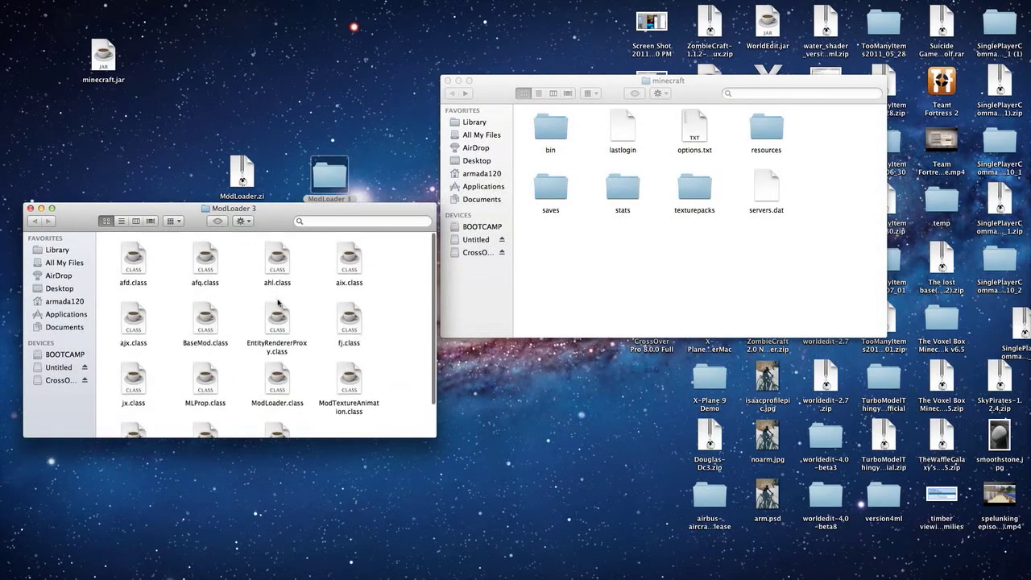
{"action": "scroll", "coordinate": [245, 335], "scroll_direction": "down", "scroll_amount": 2}
{"action": "scroll", "coordinate": [245, 335], "scroll_direction": "up", "scroll_amount": 2}
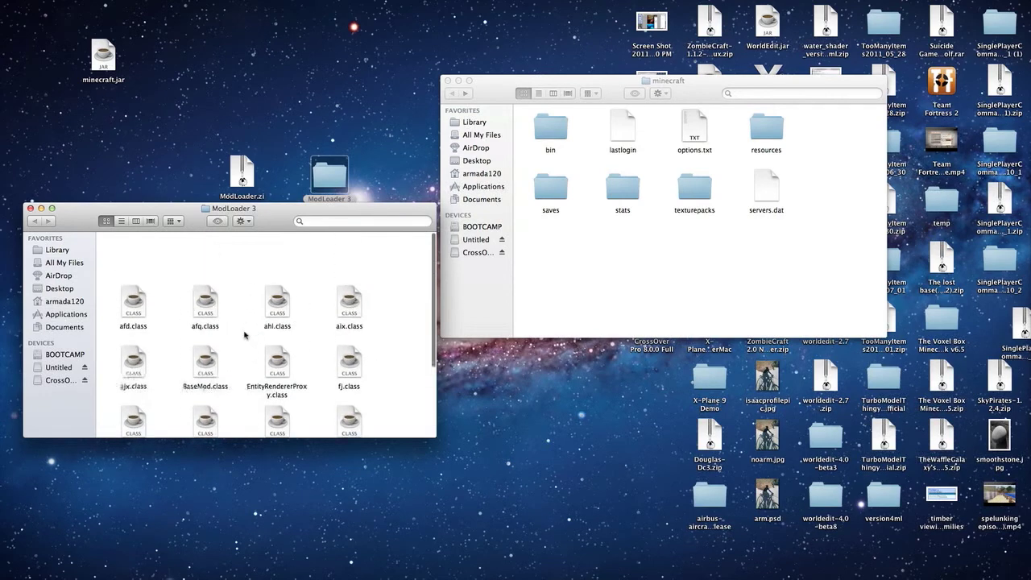
{"action": "scroll", "coordinate": [245, 335], "scroll_direction": "down", "scroll_amount": 2}
{"action": "scroll", "coordinate": [245, 335], "scroll_direction": "up", "scroll_amount": 3}
{"action": "scroll", "coordinate": [246, 306], "scroll_direction": "down", "scroll_amount": 3}
{"action": "scroll", "coordinate": [336, 354], "scroll_direction": "up", "scroll_amount": 3}
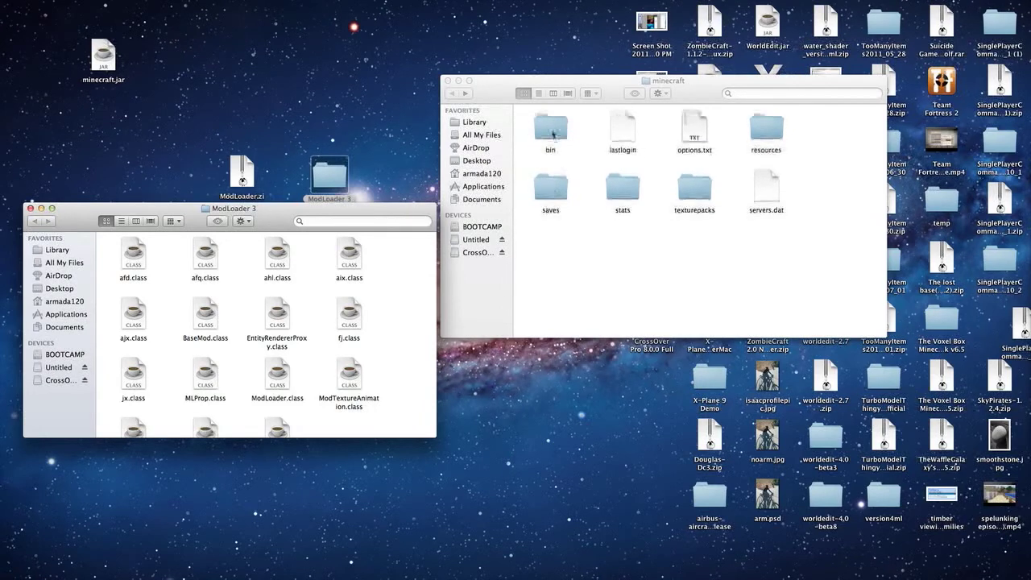
- Locate minecraft.jar inside the bin folder and return to the minecraft folder
{"action": "double_click", "coordinate": [551, 130]}
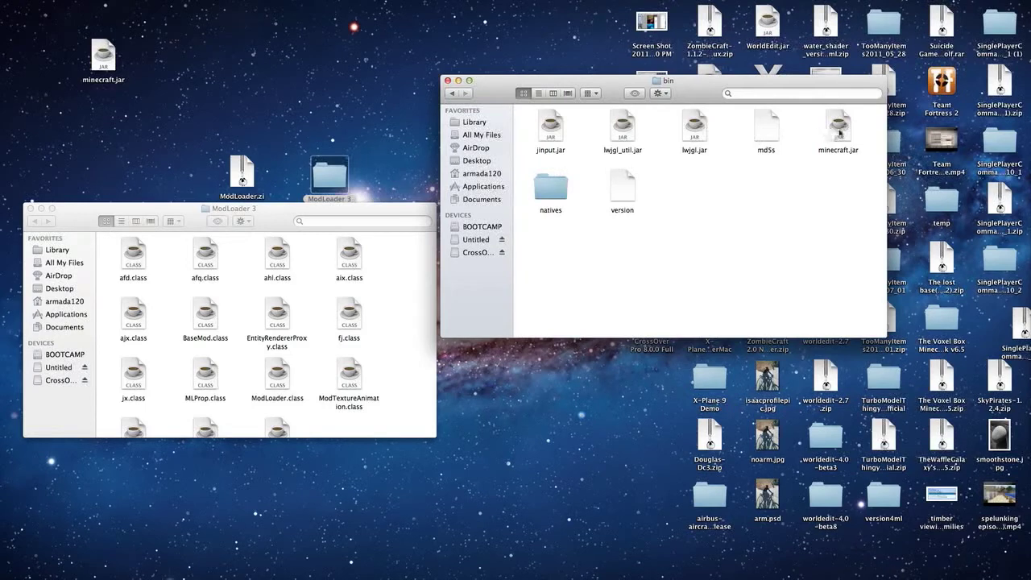
{"action": "left_click", "coordinate": [841, 133]}
{"action": "left_click", "coordinate": [453, 94]}
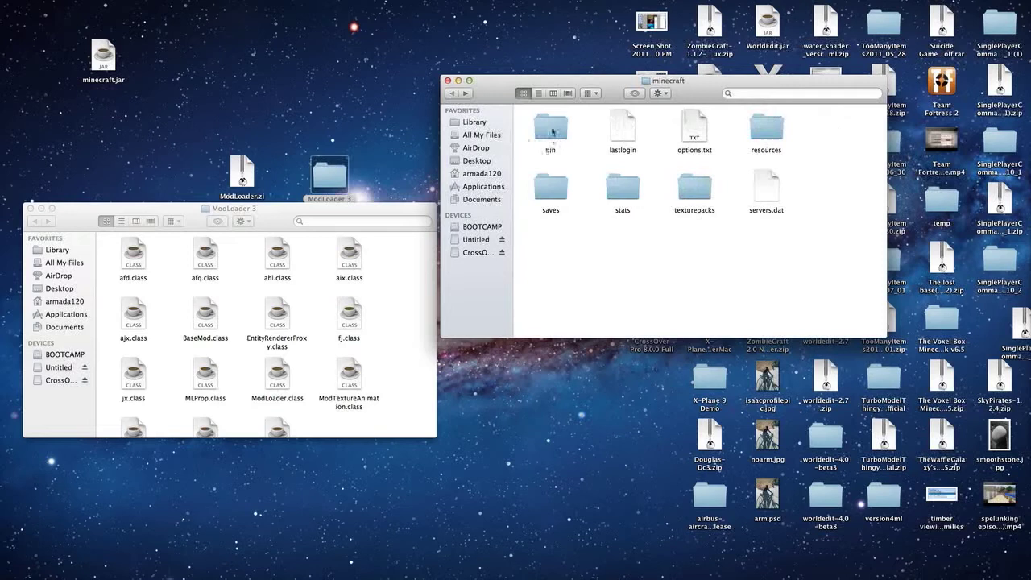
{"action": "left_click", "coordinate": [552, 128]}
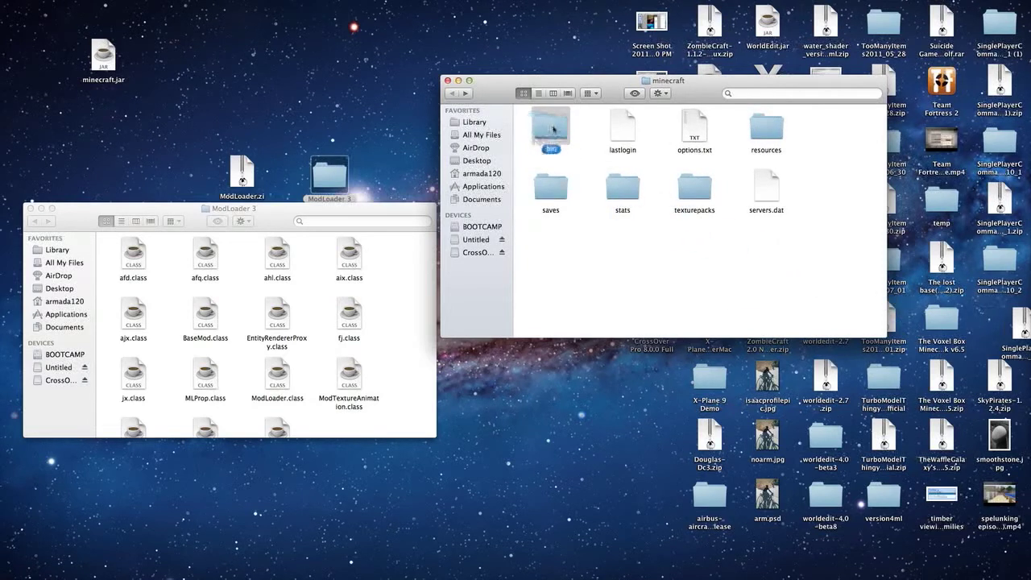
{"action": "left_click", "coordinate": [580, 163]}
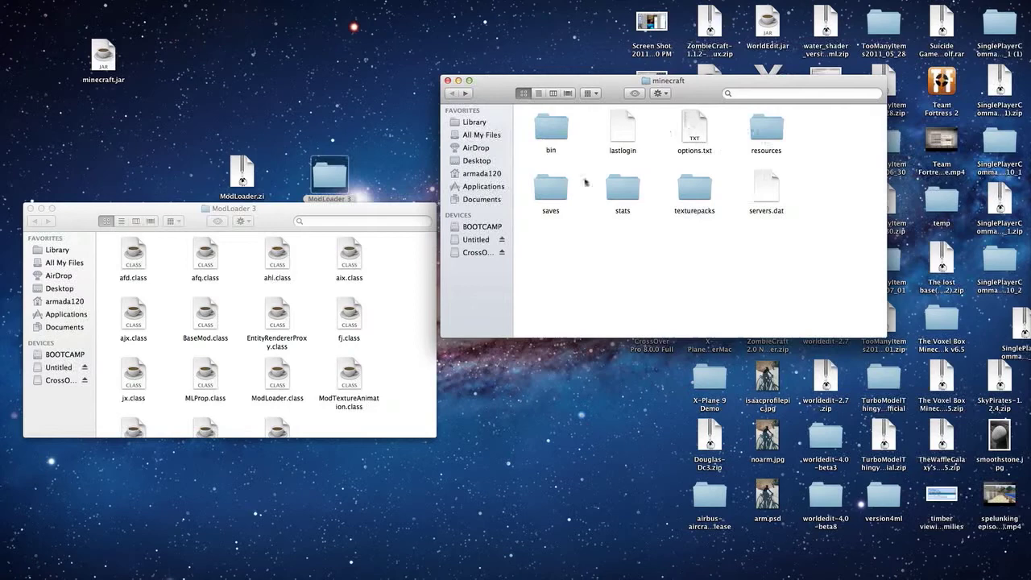
- Open the bin folder and extract minecraft.jar there with an unarchiving application
{"action": "double_click", "coordinate": [556, 130]}
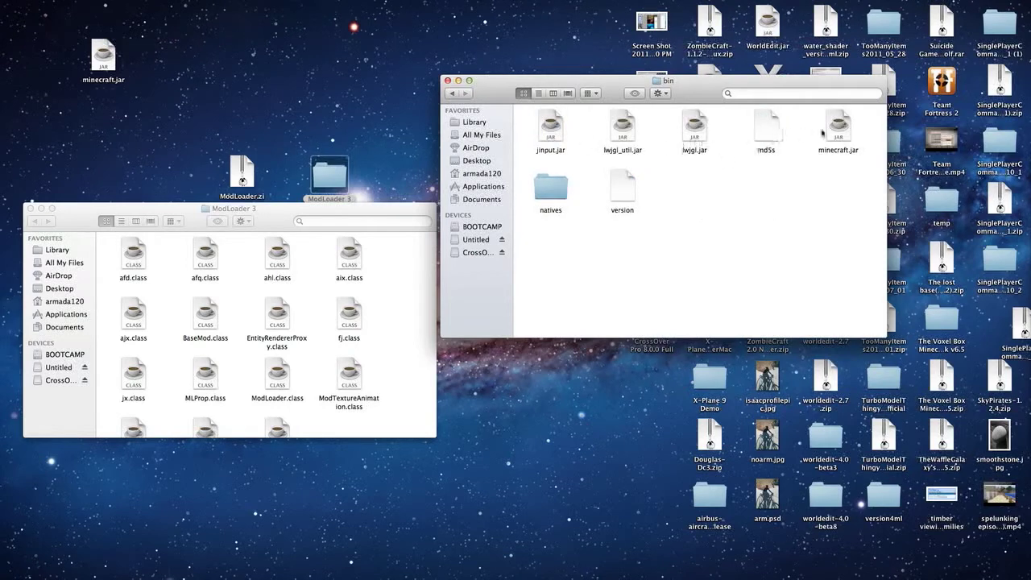
{"action": "right_click", "coordinate": [846, 140]}
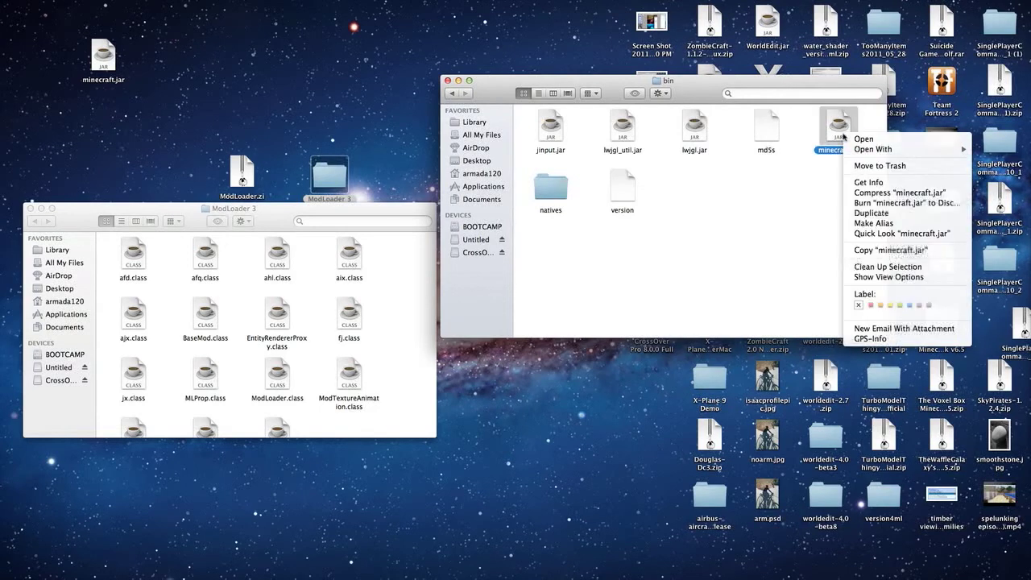
{"action": "mouse_move", "coordinate": [870, 150]}
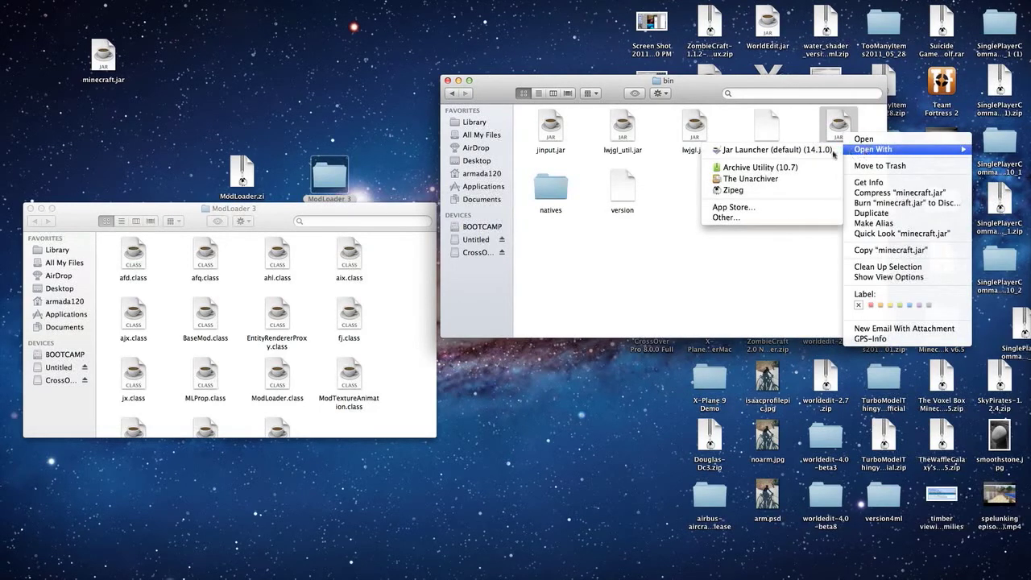
{"action": "left_click", "coordinate": [789, 183]}
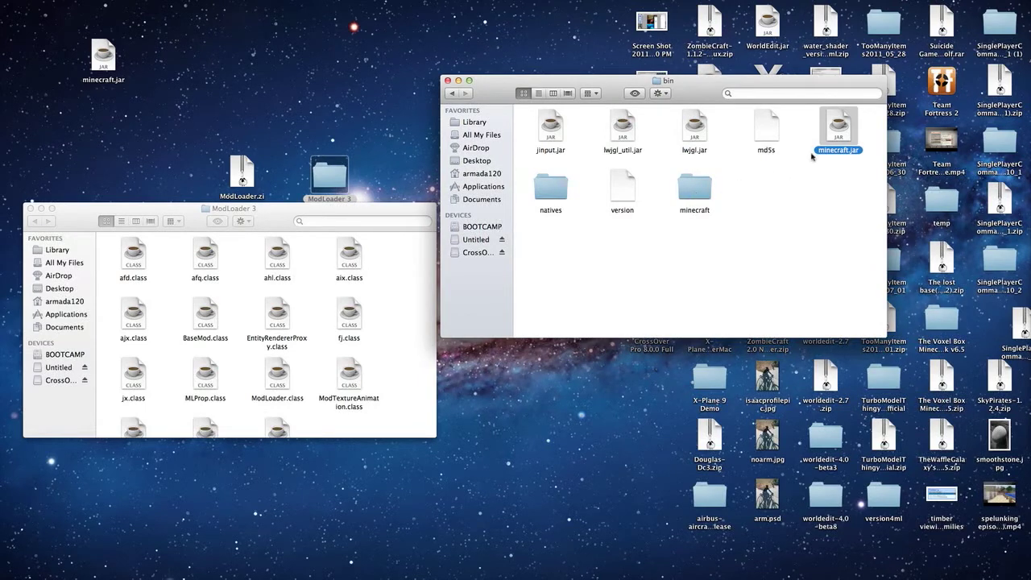
- Move the original minecraft.jar to the desktop and rename the extracted minecraft folder as minecraft.jar, accepting the added extension
{"action": "left_click_drag", "start_coordinate": [843, 133], "coordinate": [161, 60]}
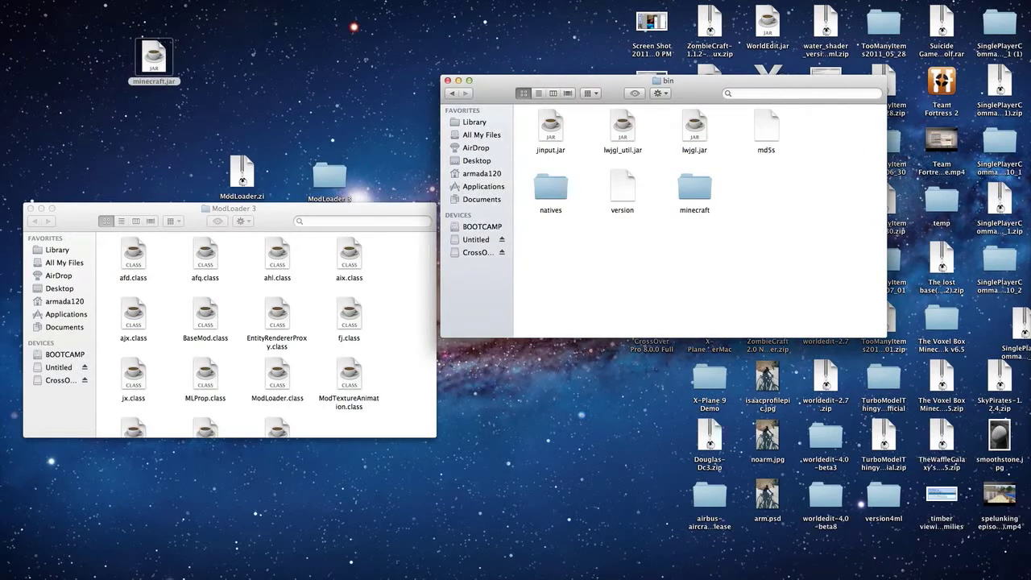
{"action": "left_click", "coordinate": [689, 191]}
{"action": "key", "text": "Return"}
{"action": "left_click", "coordinate": [706, 208]}
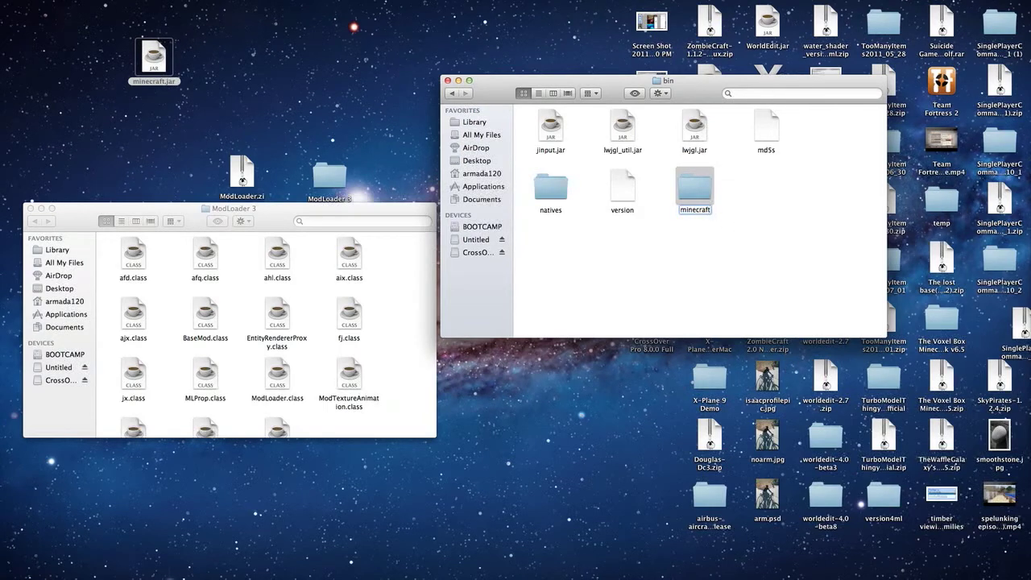
{"action": "type", "text": ".jar"}
{"action": "key", "text": "Return"}
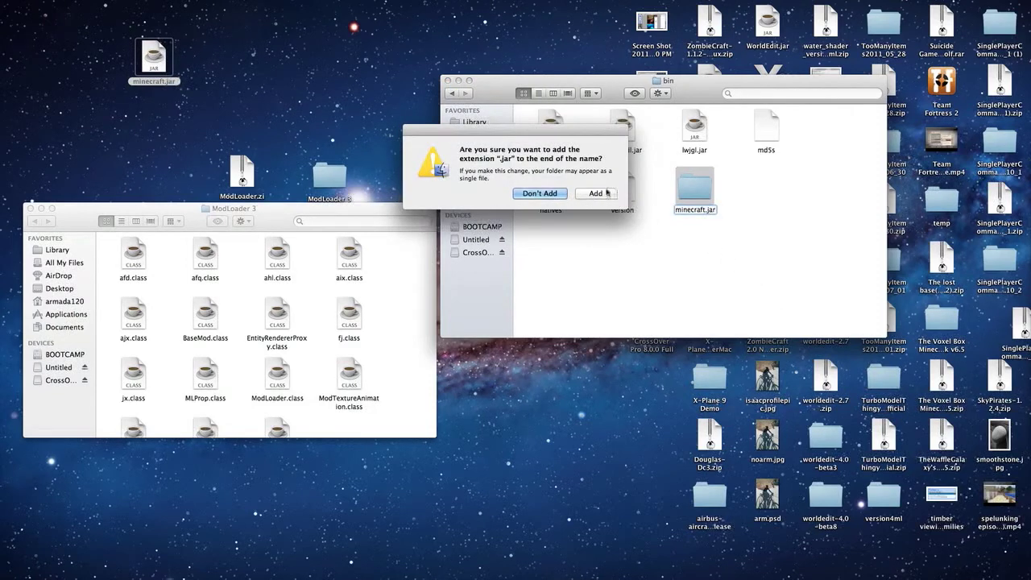
{"action": "left_click", "coordinate": [595, 193]}
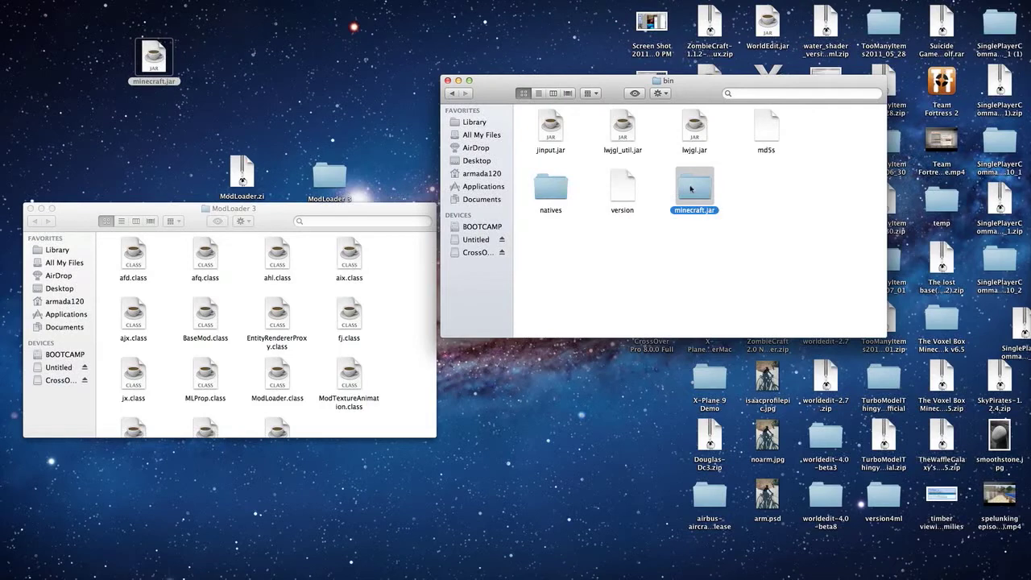
- Open the minecraft.jar folder and copy all ModLoader 3 class files into it, replacing every existing duplicate
{"action": "double_click", "coordinate": [690, 188]}
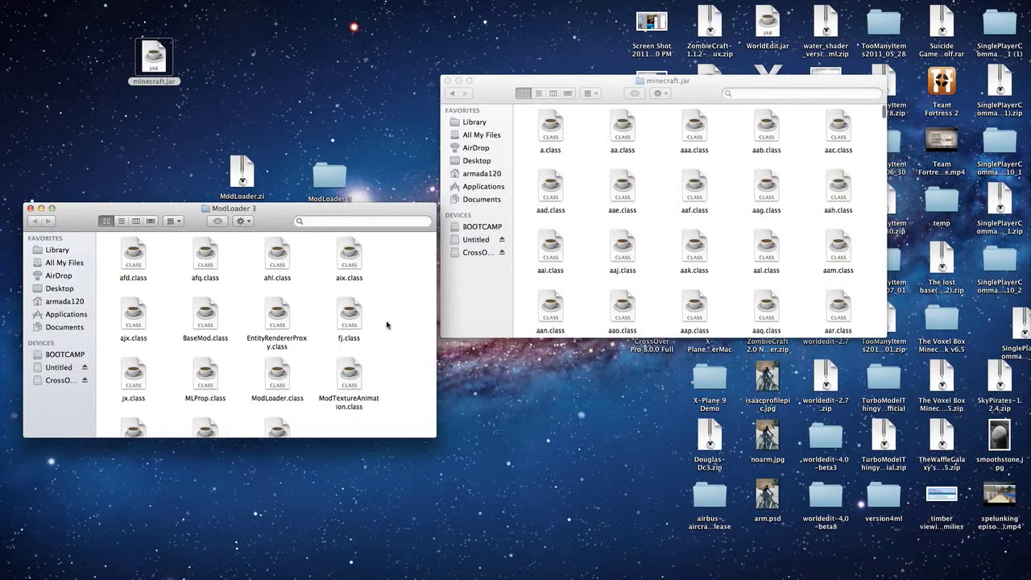
{"action": "scroll", "coordinate": [253, 283], "scroll_direction": "down", "scroll_amount": 2}
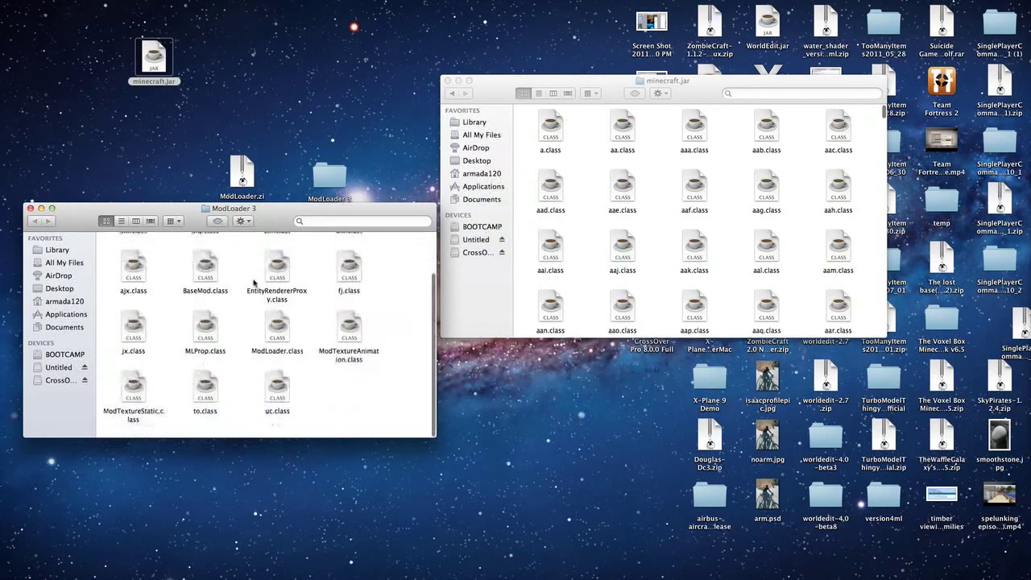
{"action": "scroll", "coordinate": [252, 282], "scroll_direction": "down", "scroll_amount": 2}
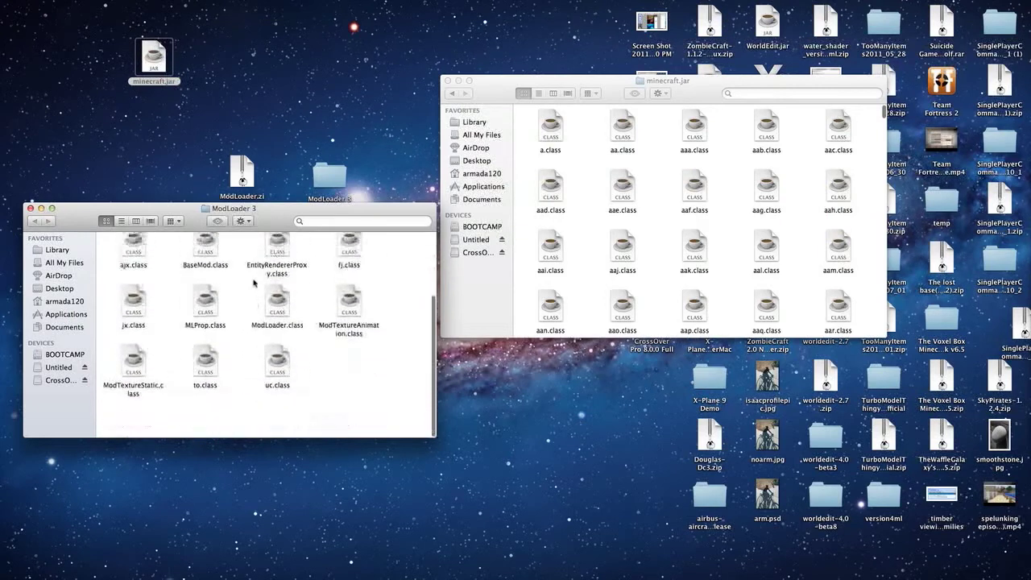
{"action": "key", "text": "super+a"}
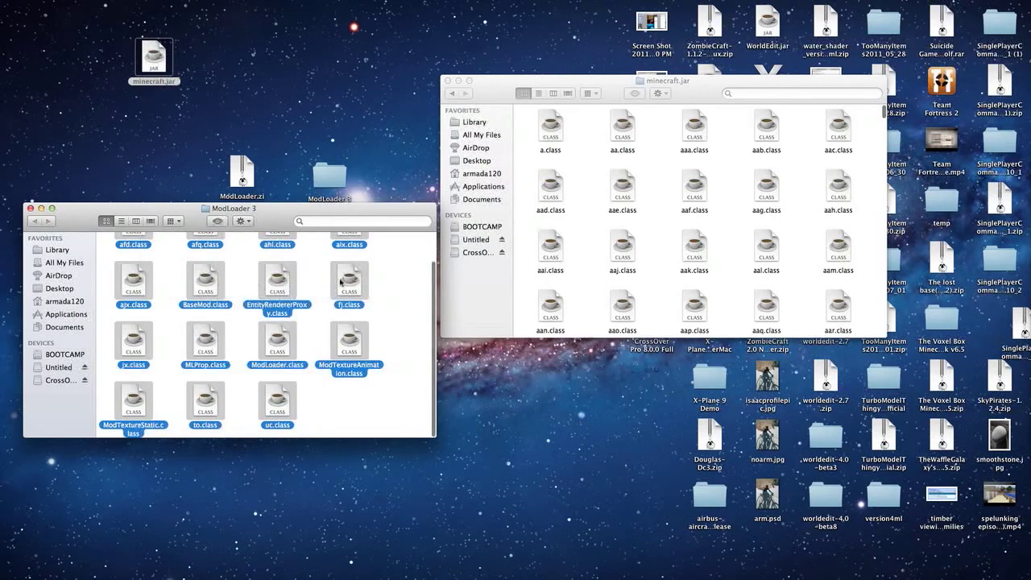
{"action": "left_click", "coordinate": [592, 274]}
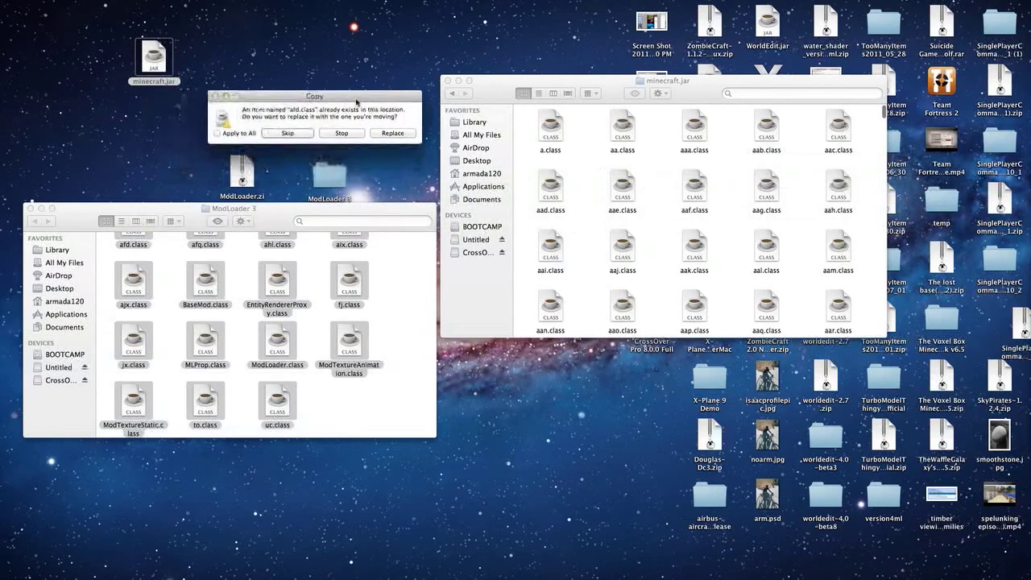
{"action": "left_click", "coordinate": [394, 134]}
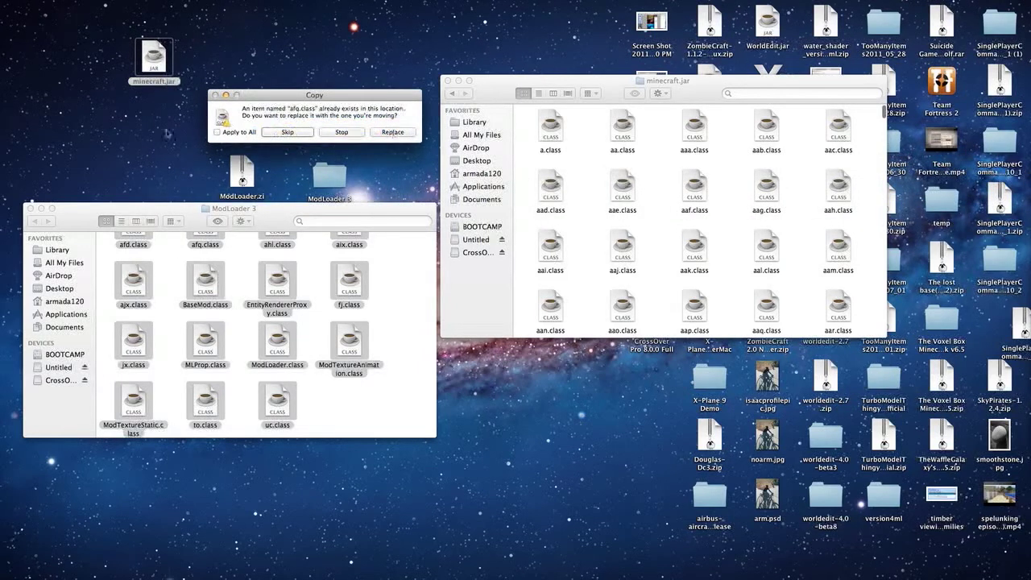
{"action": "left_click", "coordinate": [217, 131]}
{"action": "left_click", "coordinate": [392, 133]}
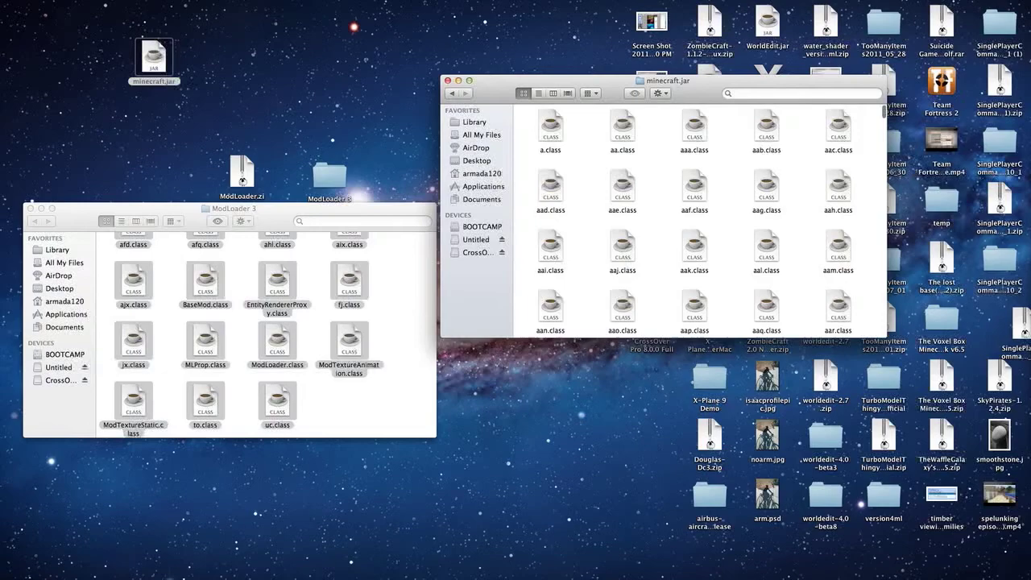
- Switch to the Minecraft Launcher, log in with the remembered account to start the game, and quit it
{"action": "key", "text": "super+Tab"}
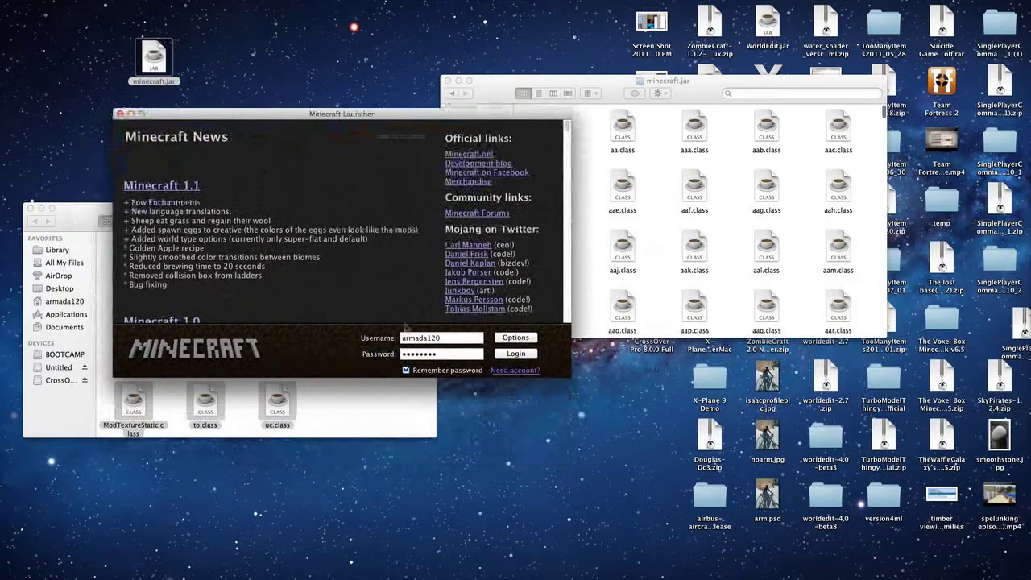
{"action": "left_click", "coordinate": [529, 357]}
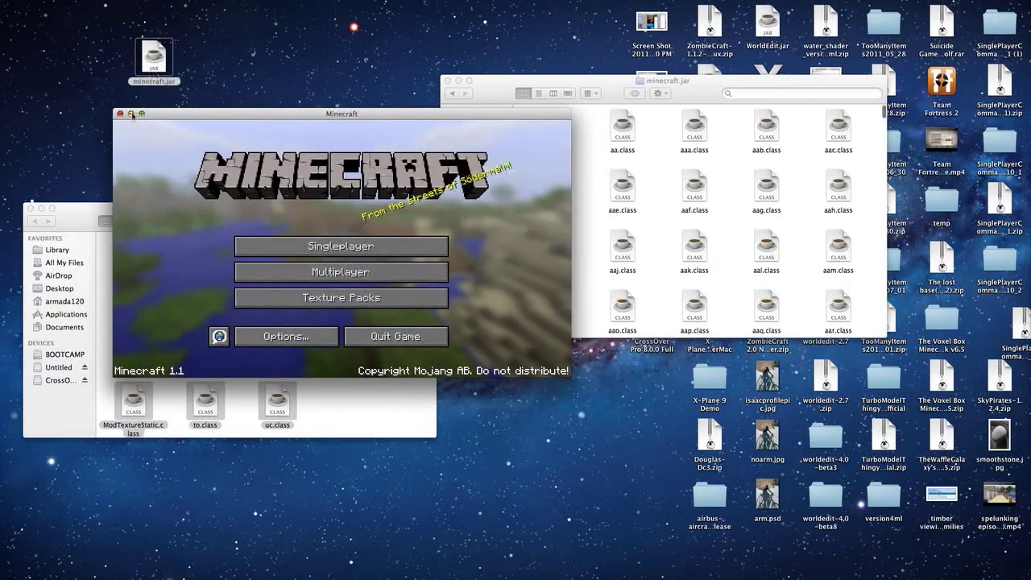
{"action": "key", "text": "super+q"}
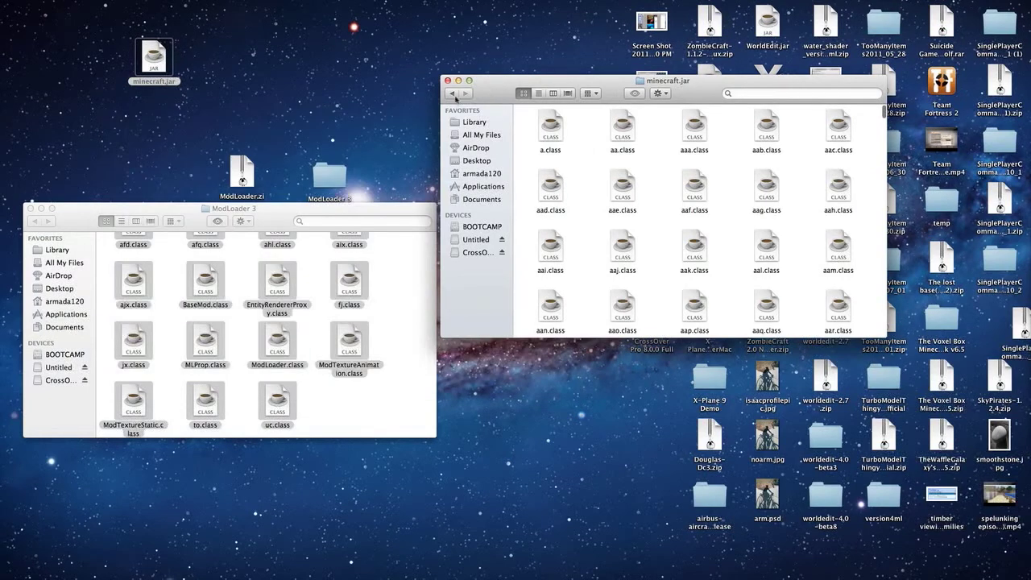
- Go back to the main minecraft folder and check the contents of its mods folder
{"action": "left_click", "coordinate": [451, 94]}
{"action": "left_click", "coordinate": [452, 95]}
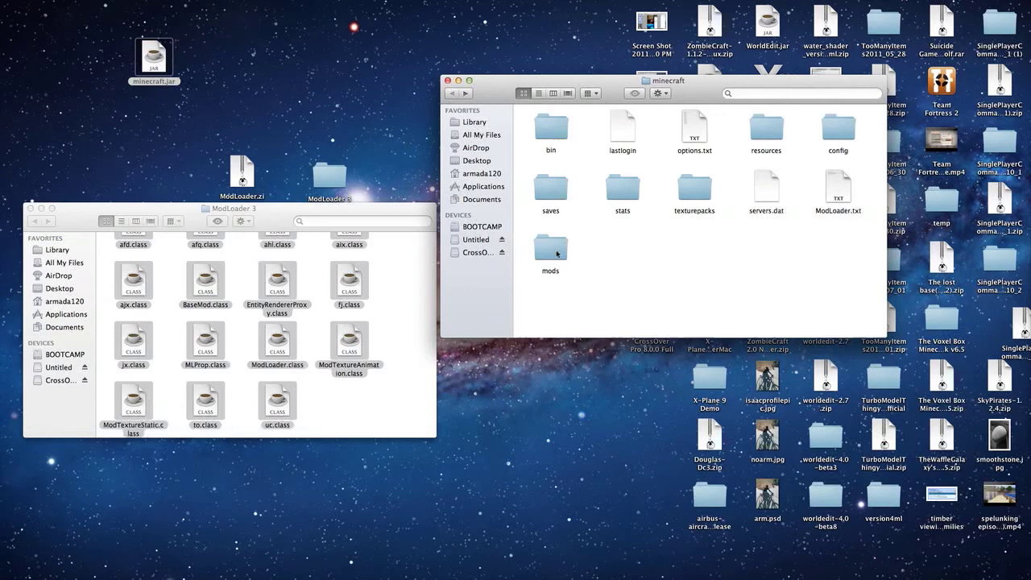
{"action": "double_click", "coordinate": [556, 252]}
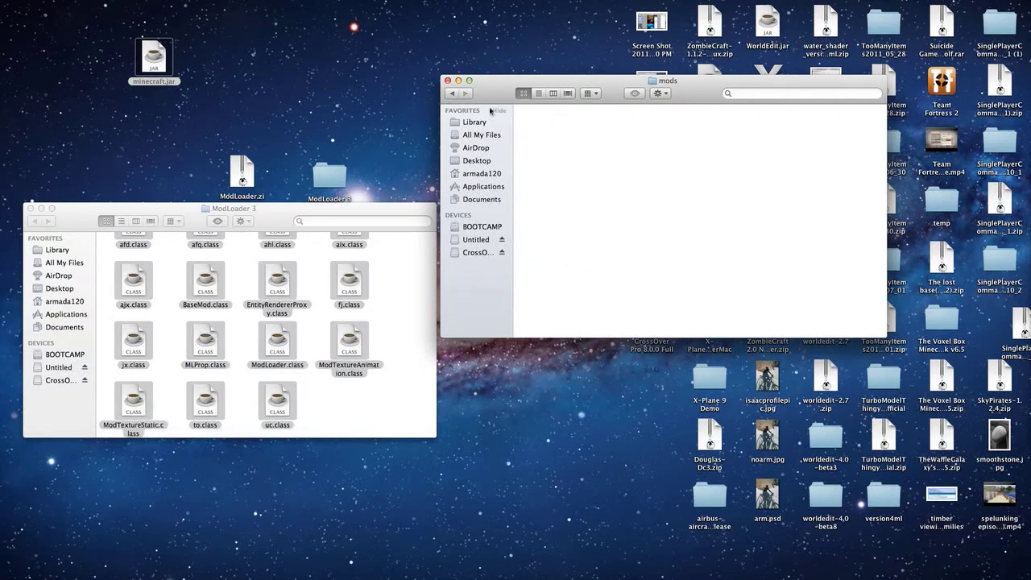
{"action": "left_click", "coordinate": [452, 93]}
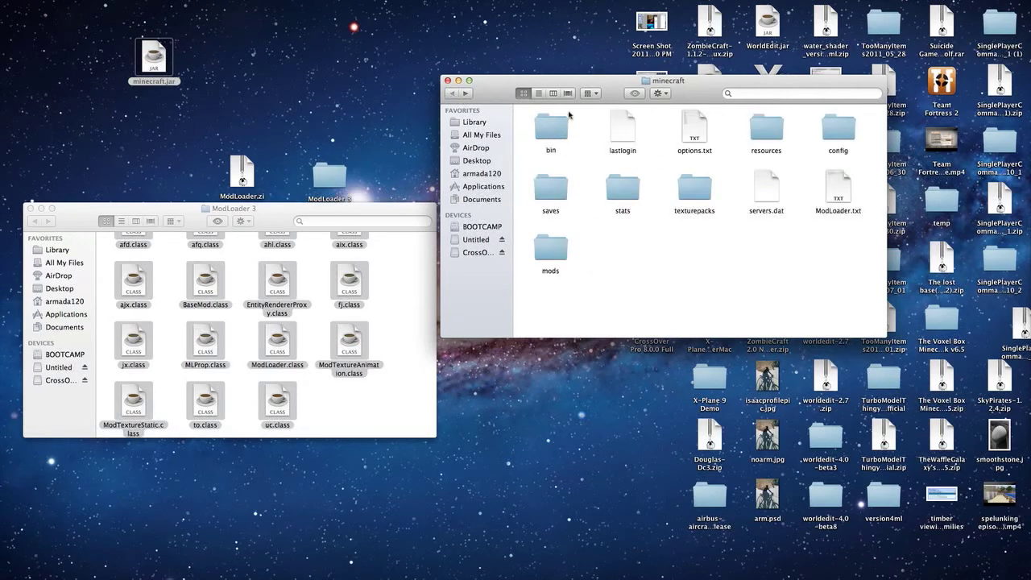
- Look inside the mods folder again and return to the main minecraft folder
{"action": "left_click", "coordinate": [556, 250]}
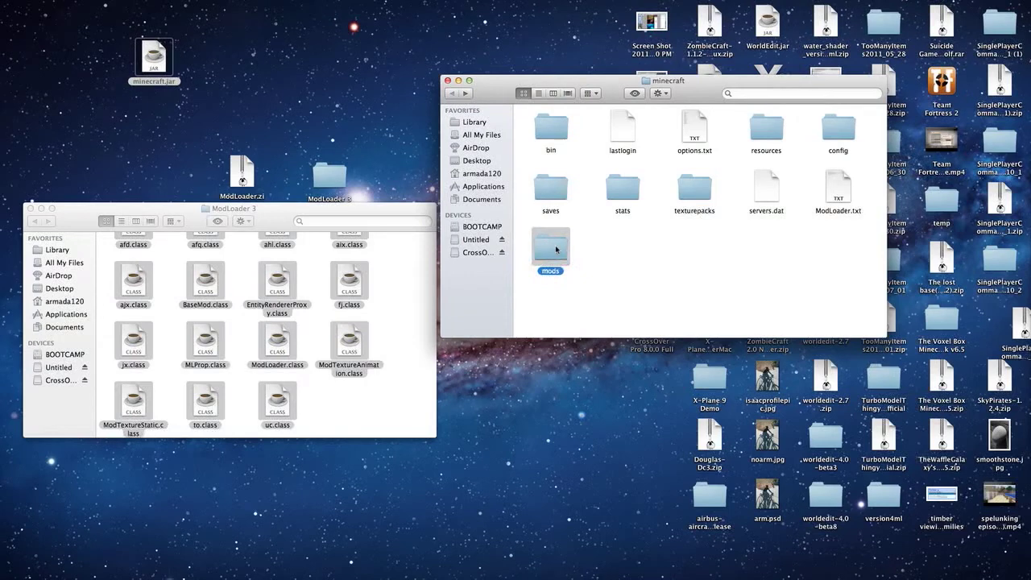
{"action": "left_click", "coordinate": [611, 254]}
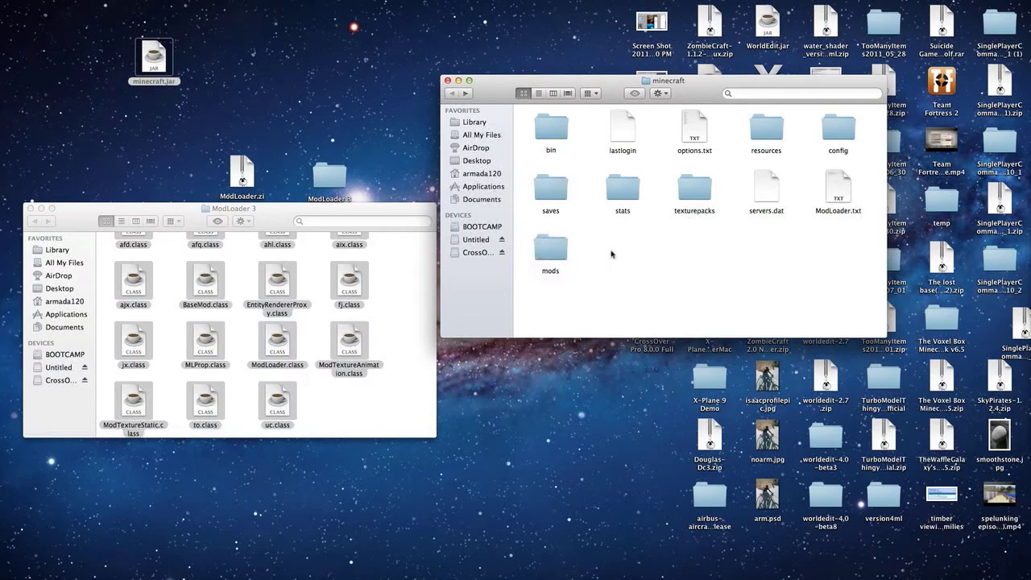
{"action": "double_click", "coordinate": [559, 249]}
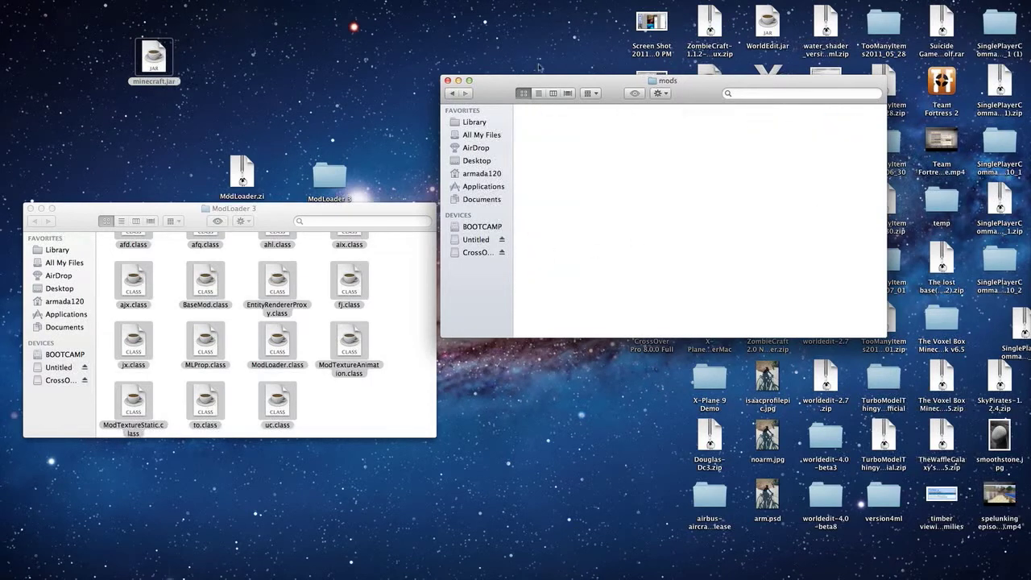
{"action": "left_click", "coordinate": [452, 94]}
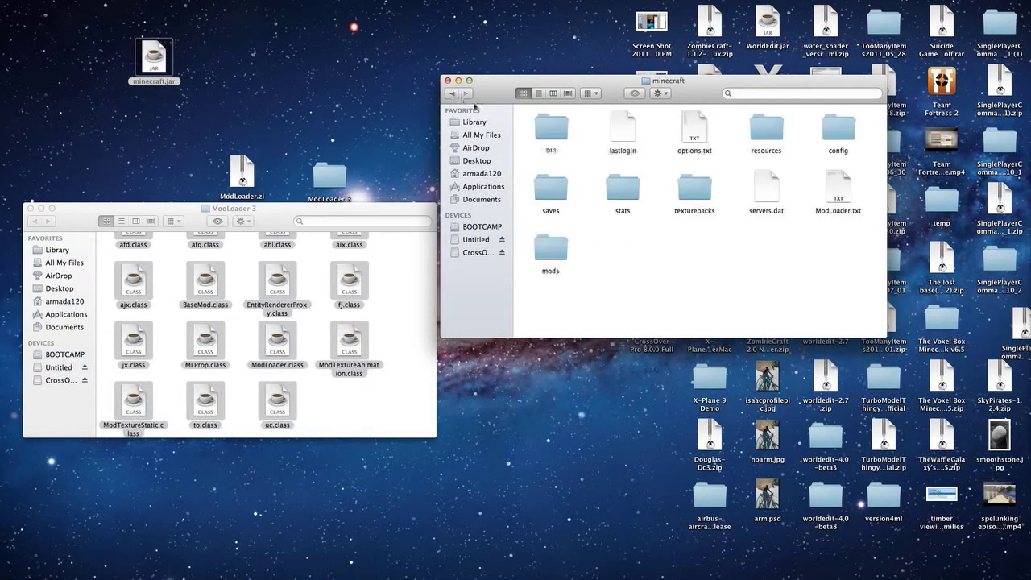
- Examine the class files in the minecraft.jar folder inside bin, and go back to the main minecraft folder
{"action": "double_click", "coordinate": [551, 127]}
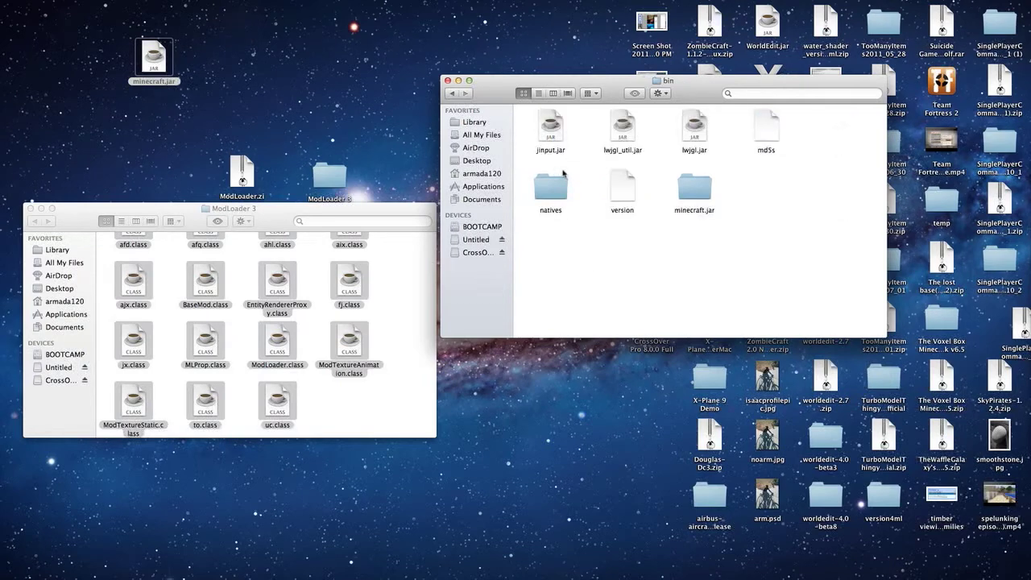
{"action": "double_click", "coordinate": [694, 192]}
{"action": "scroll", "coordinate": [713, 198], "scroll_direction": "down", "scroll_amount": 5}
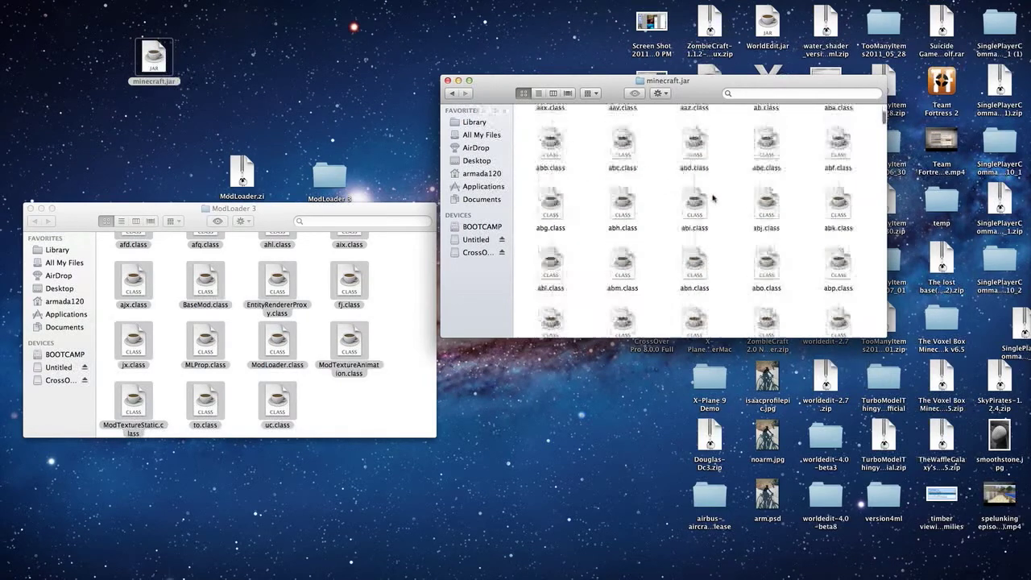
{"action": "scroll", "coordinate": [713, 197], "scroll_direction": "down", "scroll_amount": 20}
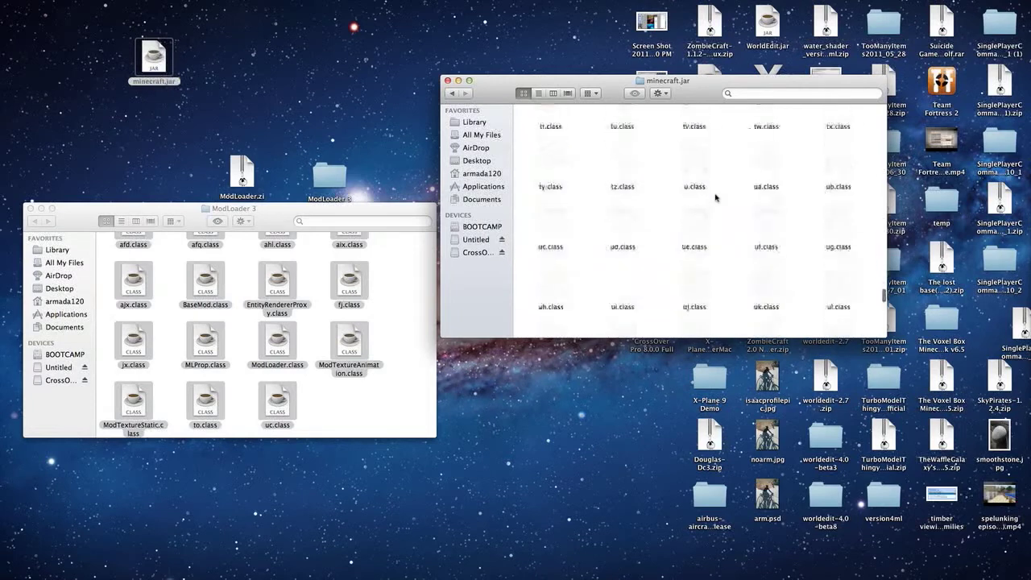
{"action": "scroll", "coordinate": [728, 176], "scroll_direction": "up", "scroll_amount": 20}
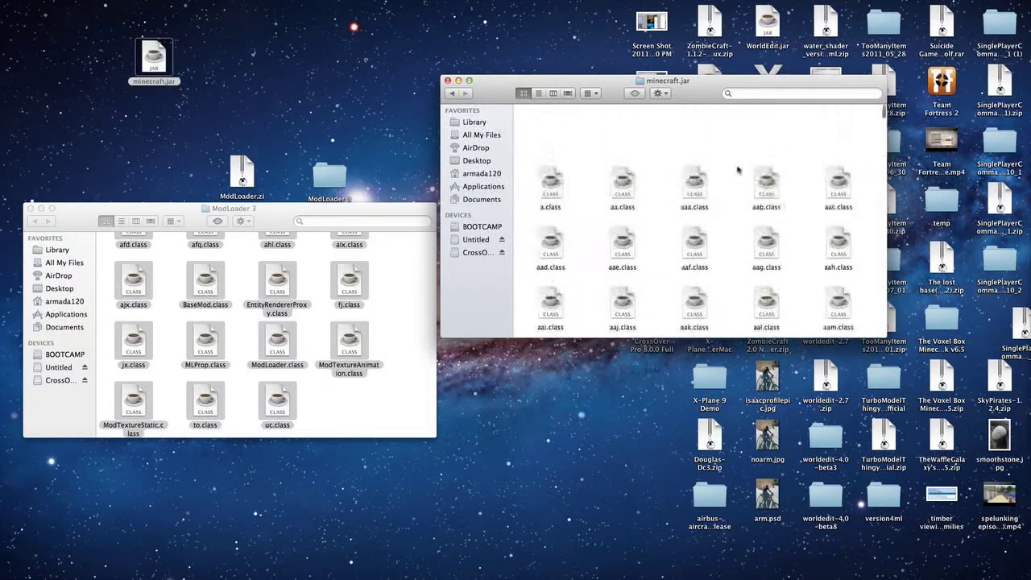
{"action": "key", "text": "super+bracketleft"}
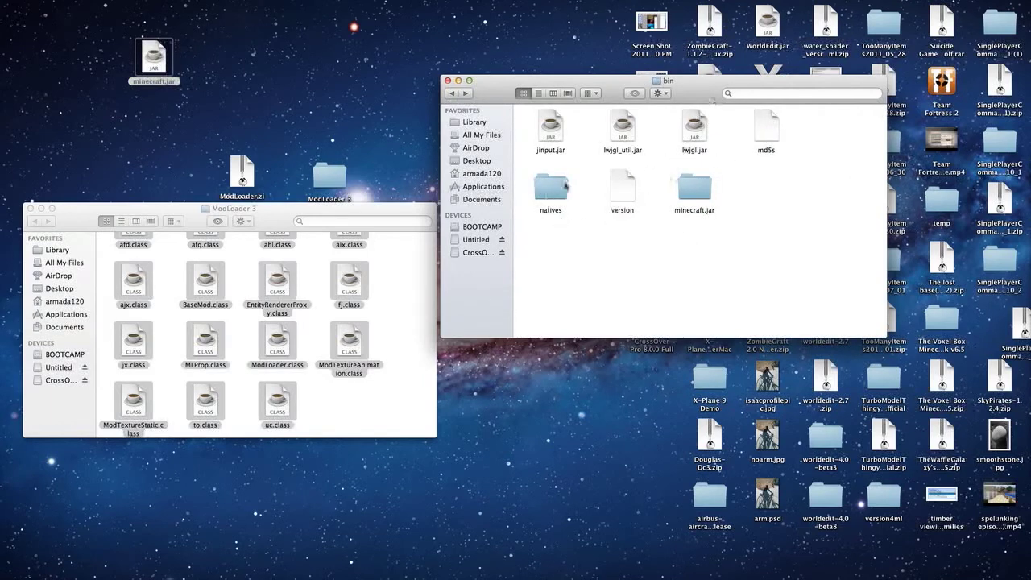
{"action": "left_click", "coordinate": [453, 92]}
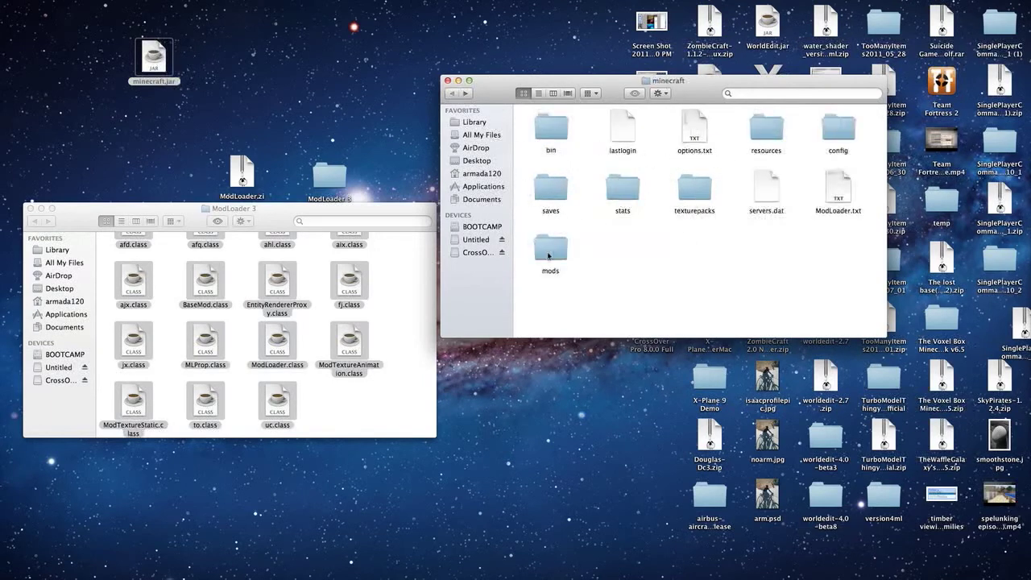
- Open ModLoader.txt from the minecraft folder, read its log entries, and close the file
{"action": "left_click", "coordinate": [842, 193]}
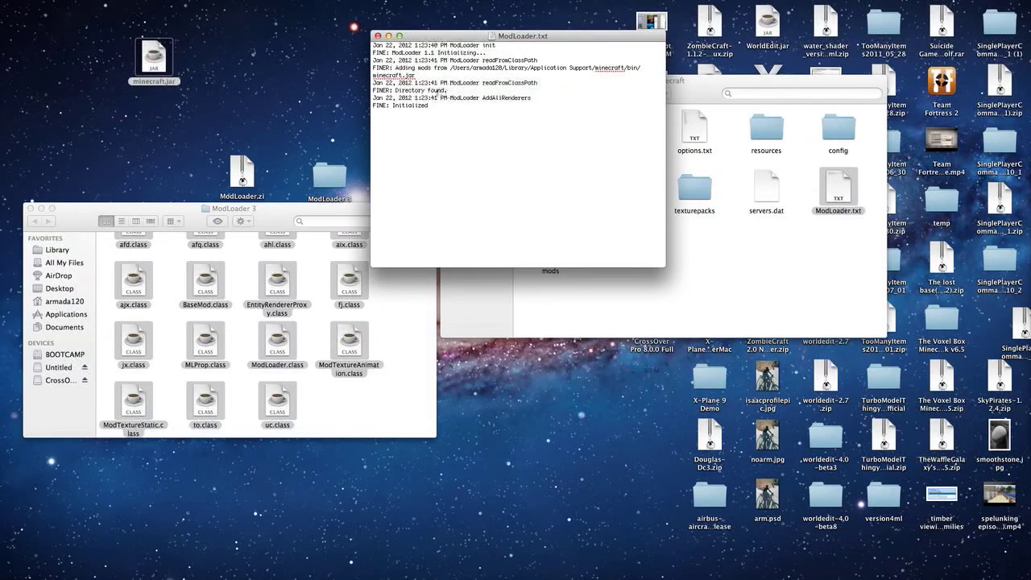
{"action": "left_click_drag", "start_coordinate": [461, 37], "coordinate": [636, 259]}
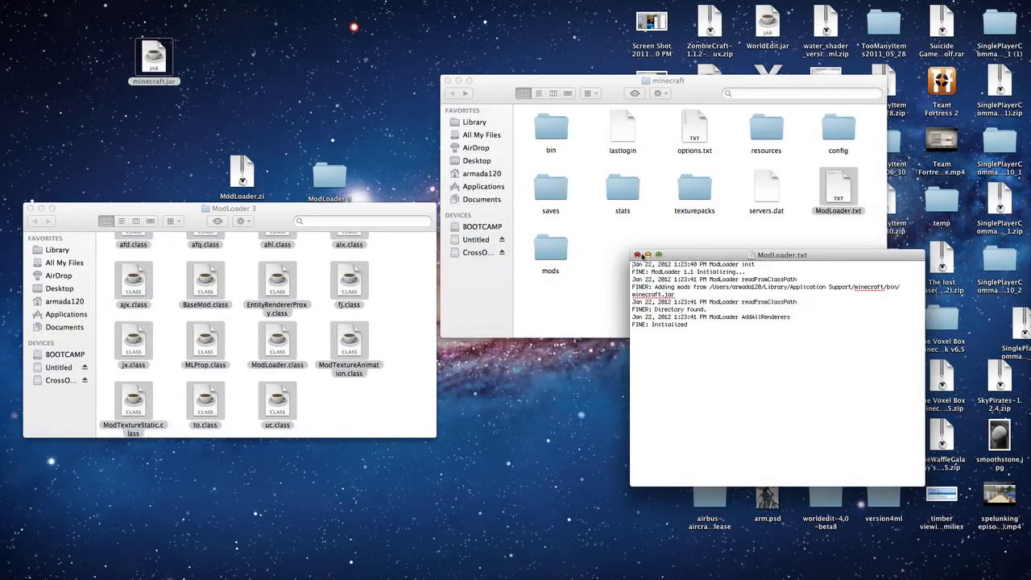
{"action": "left_click", "coordinate": [637, 256]}
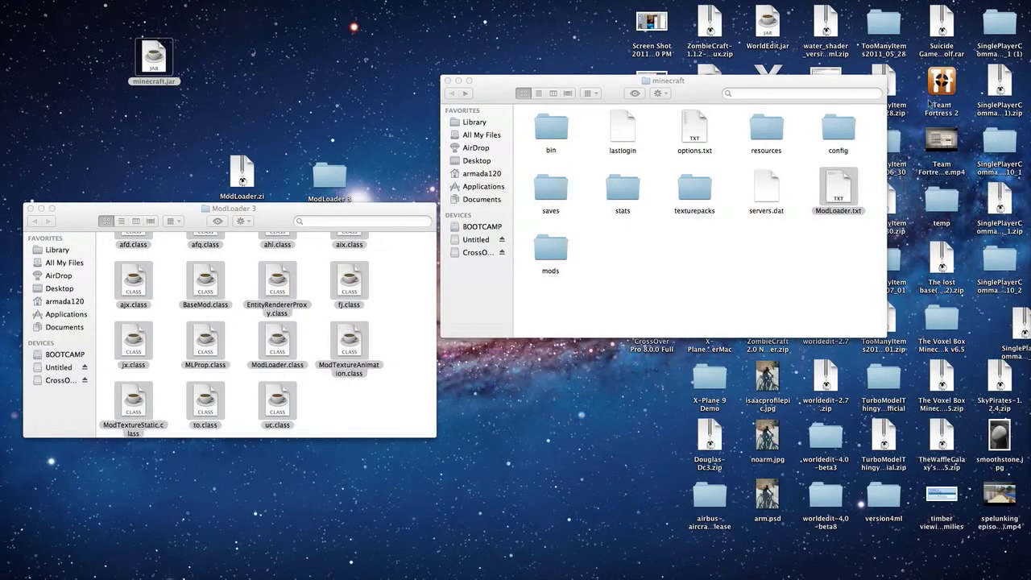
{"action": "left_click", "coordinate": [647, 287]}
{"action": "left_click", "coordinate": [654, 282]}
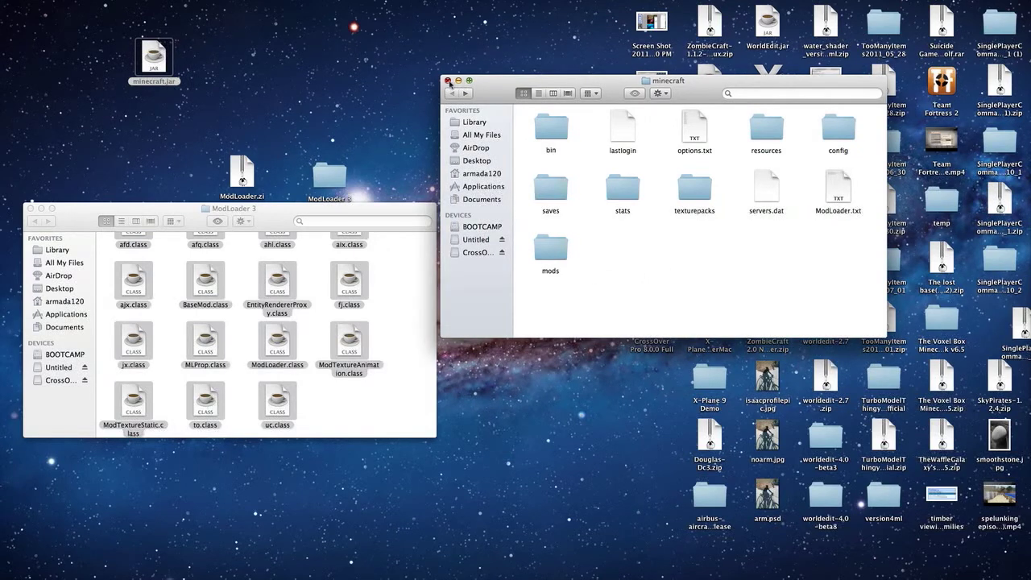
- Close the minecraft folder window, deselect the ModLoader 3 class files, and move their window higher on the desktop, just below minecraft.jar
{"action": "left_click", "coordinate": [448, 82]}
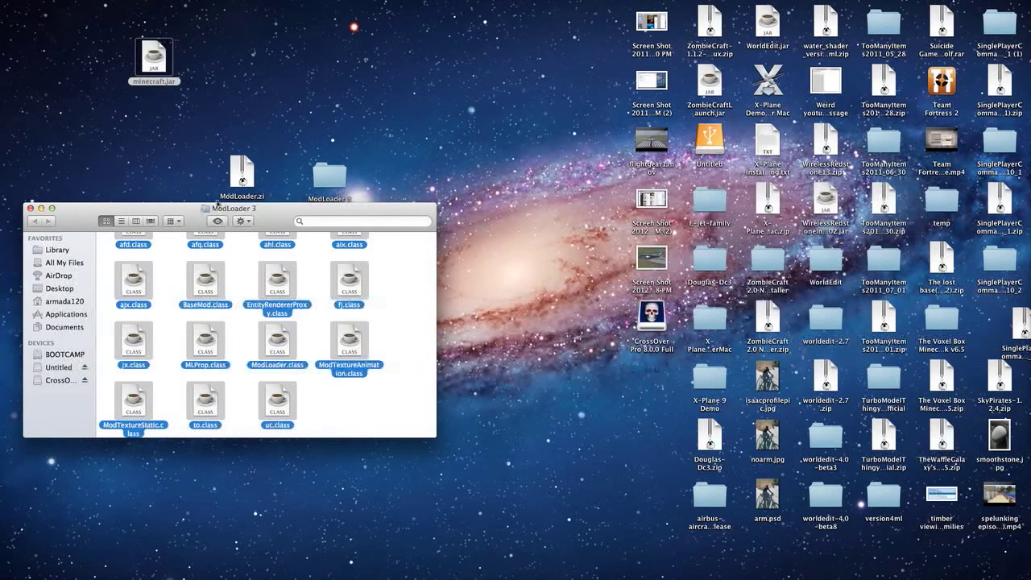
{"action": "left_click", "coordinate": [400, 307]}
{"action": "left_click_drag", "start_coordinate": [360, 219], "coordinate": [419, 131]}
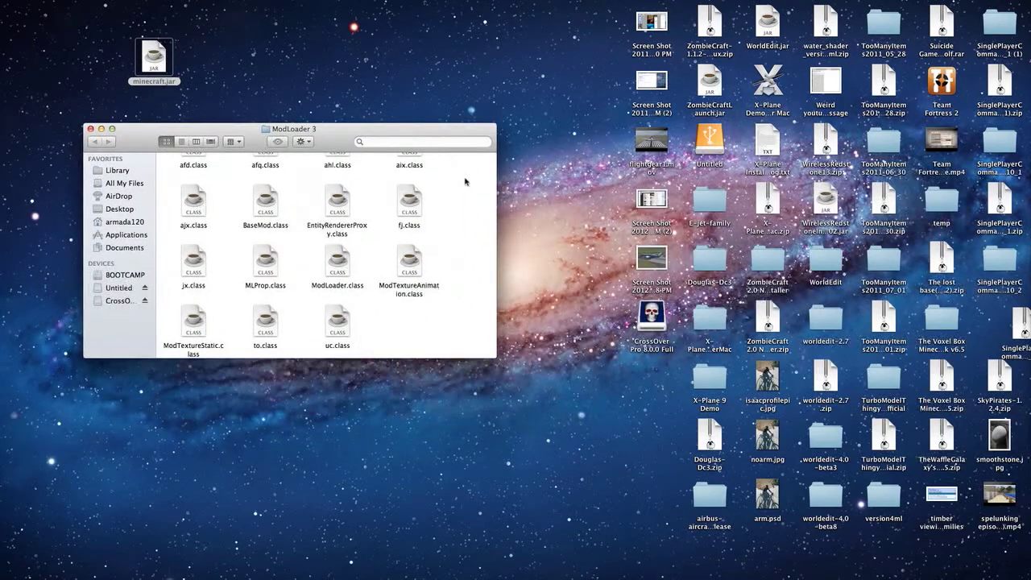
{"action": "left_click_drag", "start_coordinate": [139, 138], "coordinate": [123, 98]}
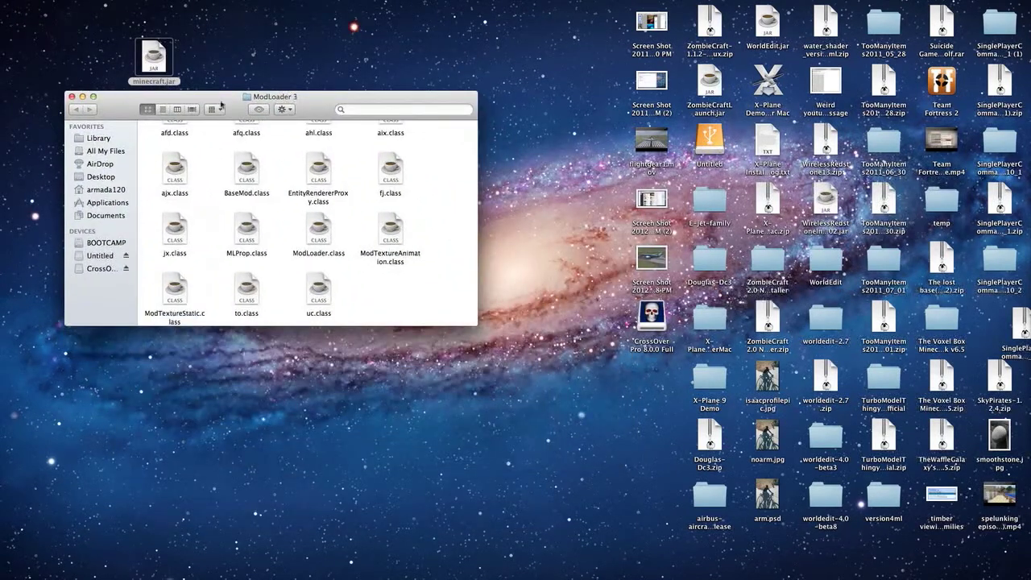